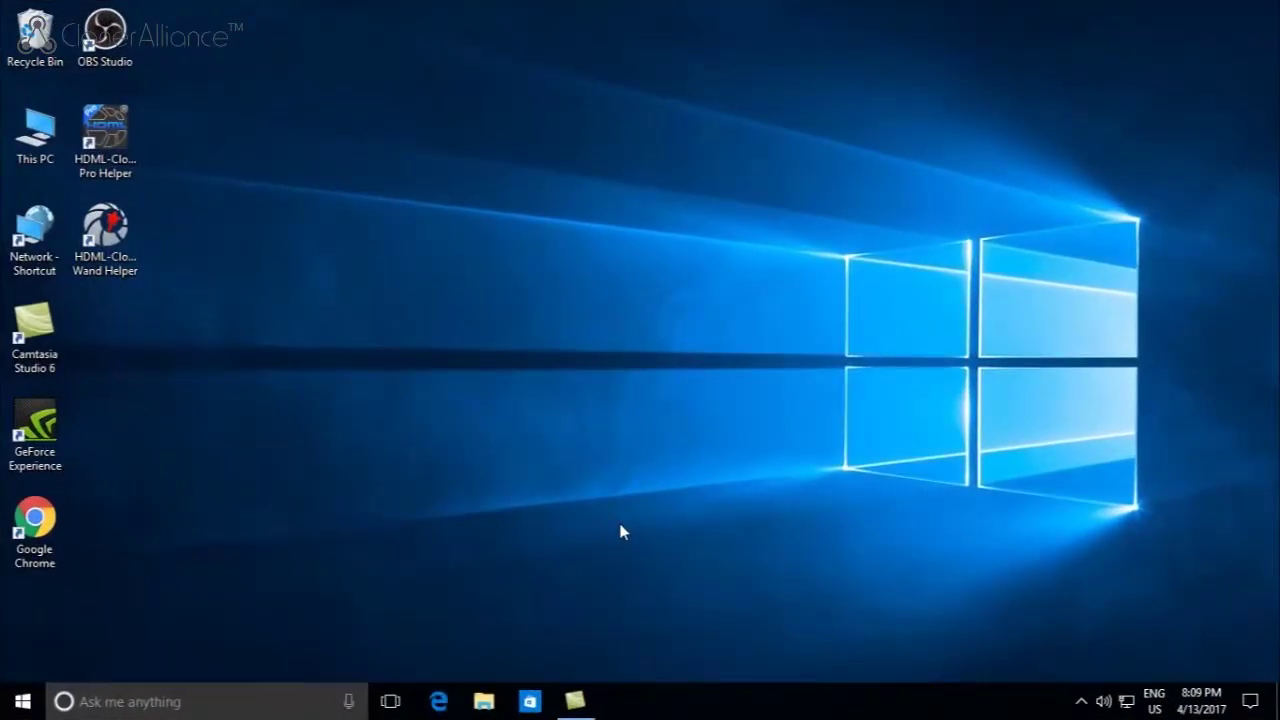
Launch and then close the HDML-Cloner Pro Helper and Wand Helper
{"action": "double_click", "coordinate": [108, 136]}
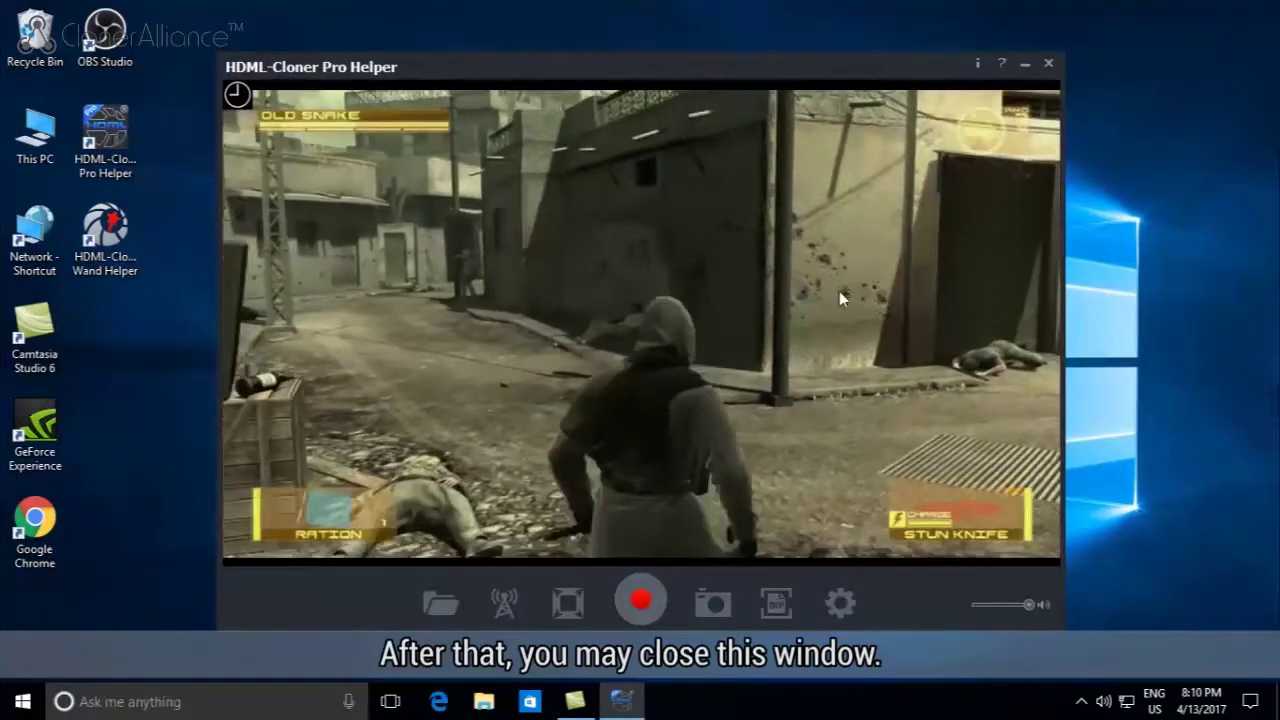
{"action": "left_click", "coordinate": [1048, 63]}
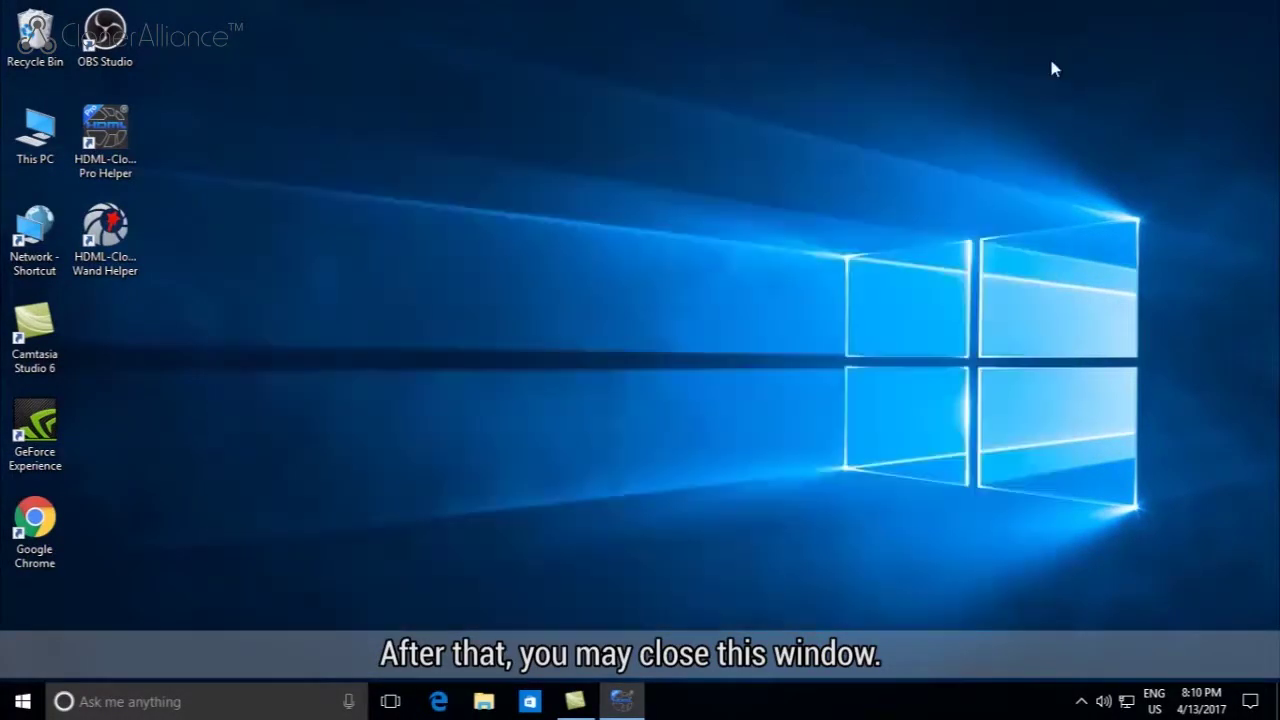
{"action": "left_click", "coordinate": [115, 241]}
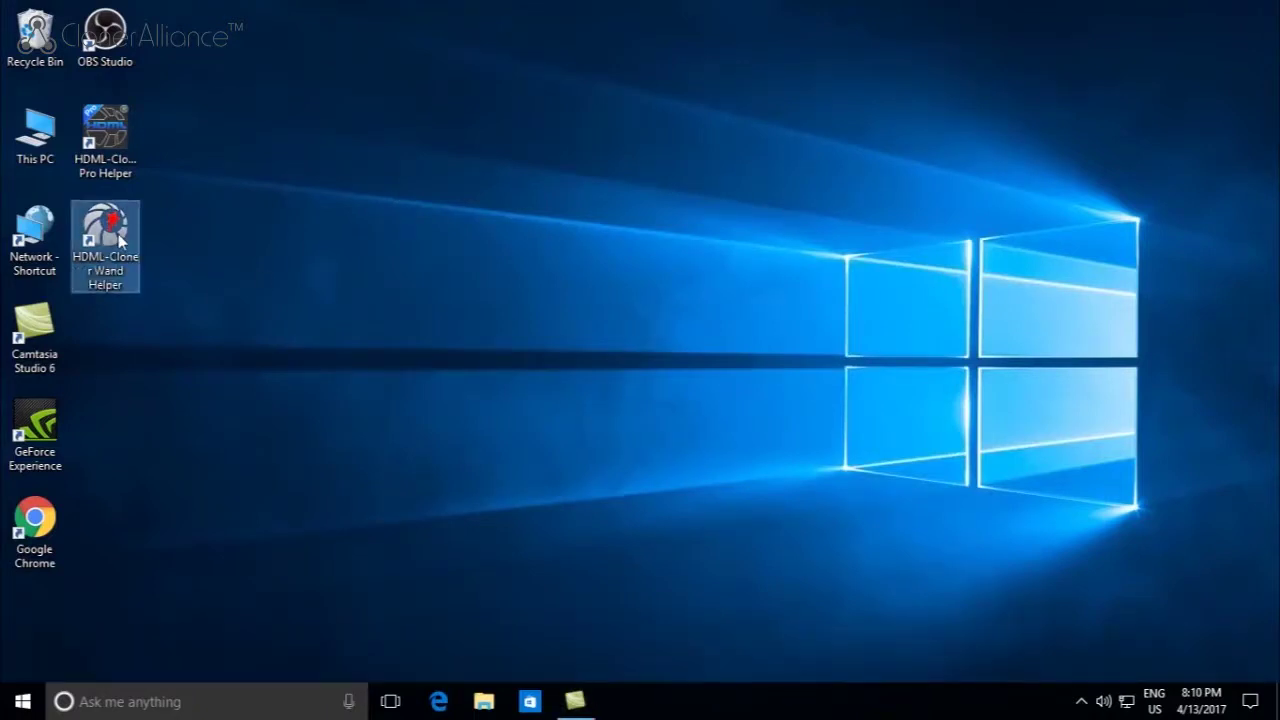
{"action": "double_click", "coordinate": [120, 238]}
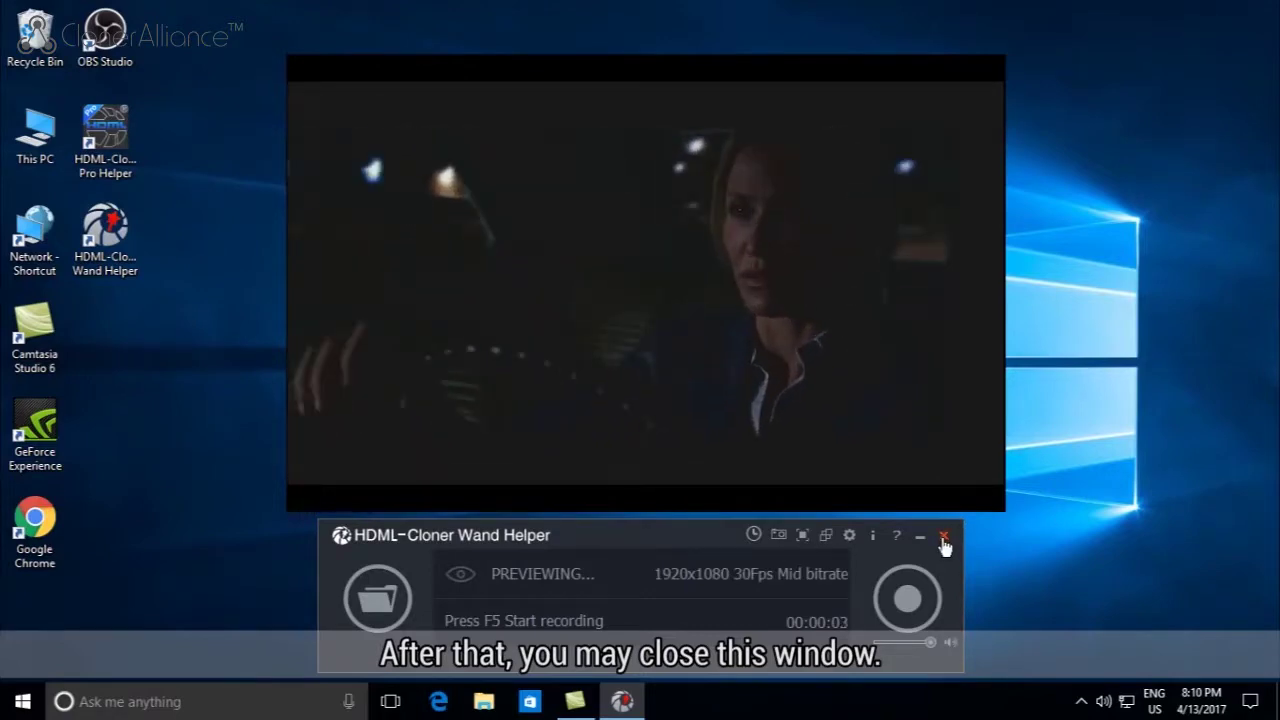
{"action": "left_click", "coordinate": [943, 539]}
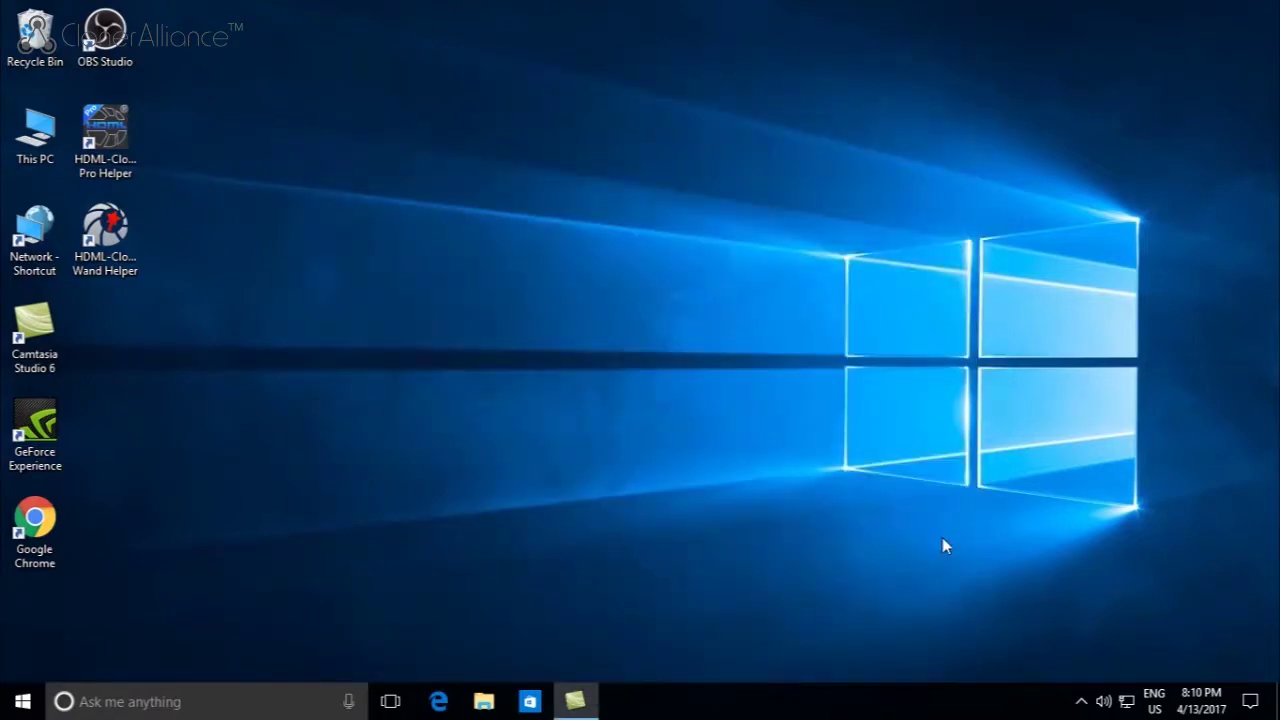
Launch OBS Studio and add a visible Video Capture Device source named pro
{"action": "right_click", "coordinate": [112, 34]}
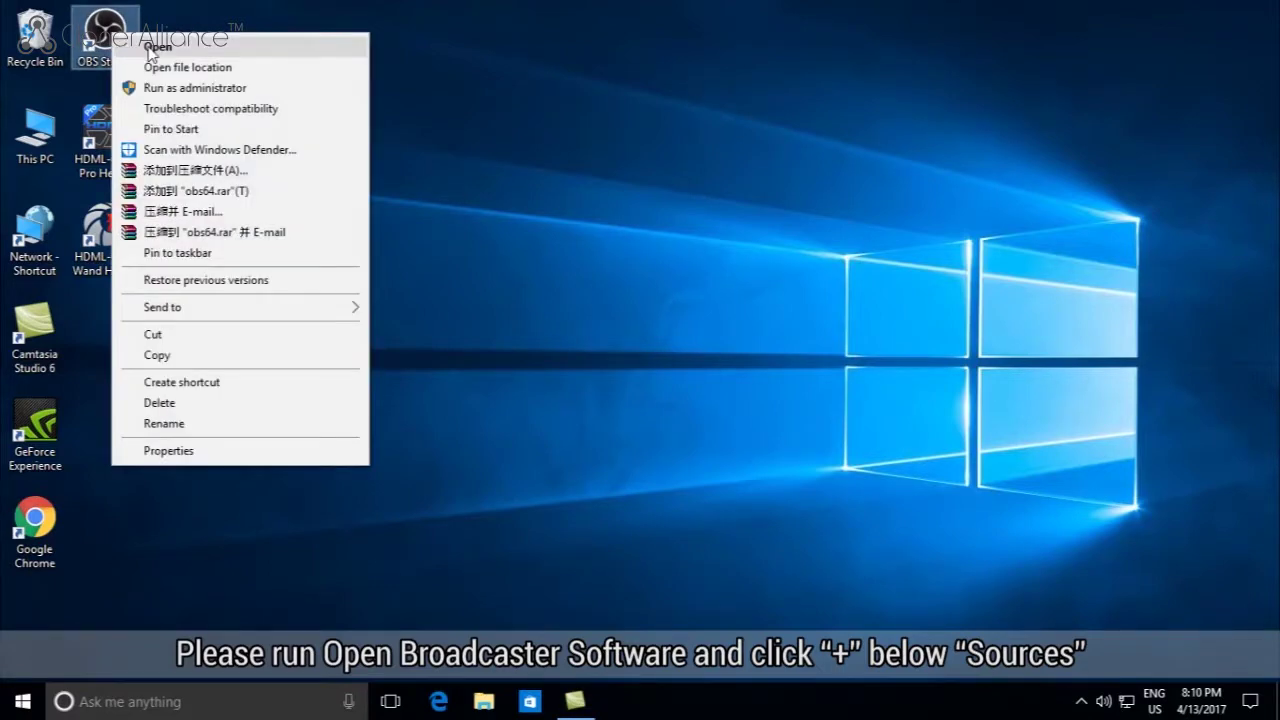
{"action": "left_click", "coordinate": [154, 47]}
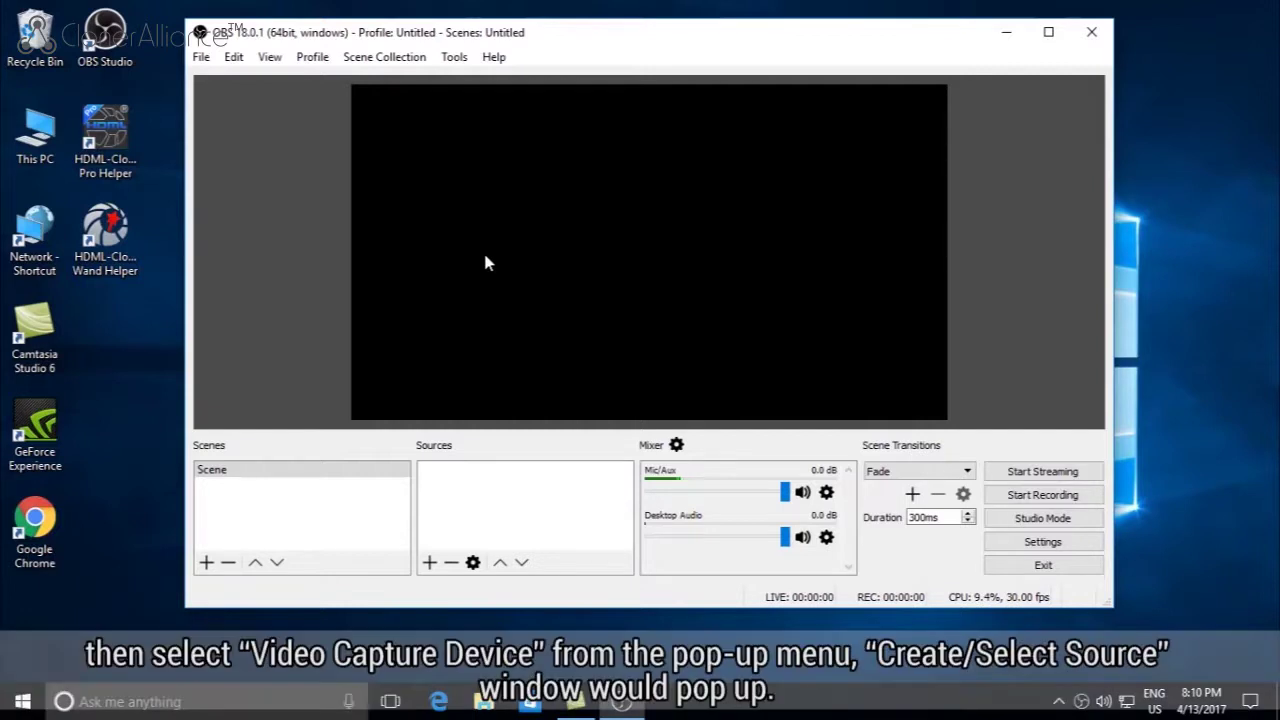
{"action": "left_click", "coordinate": [430, 564]}
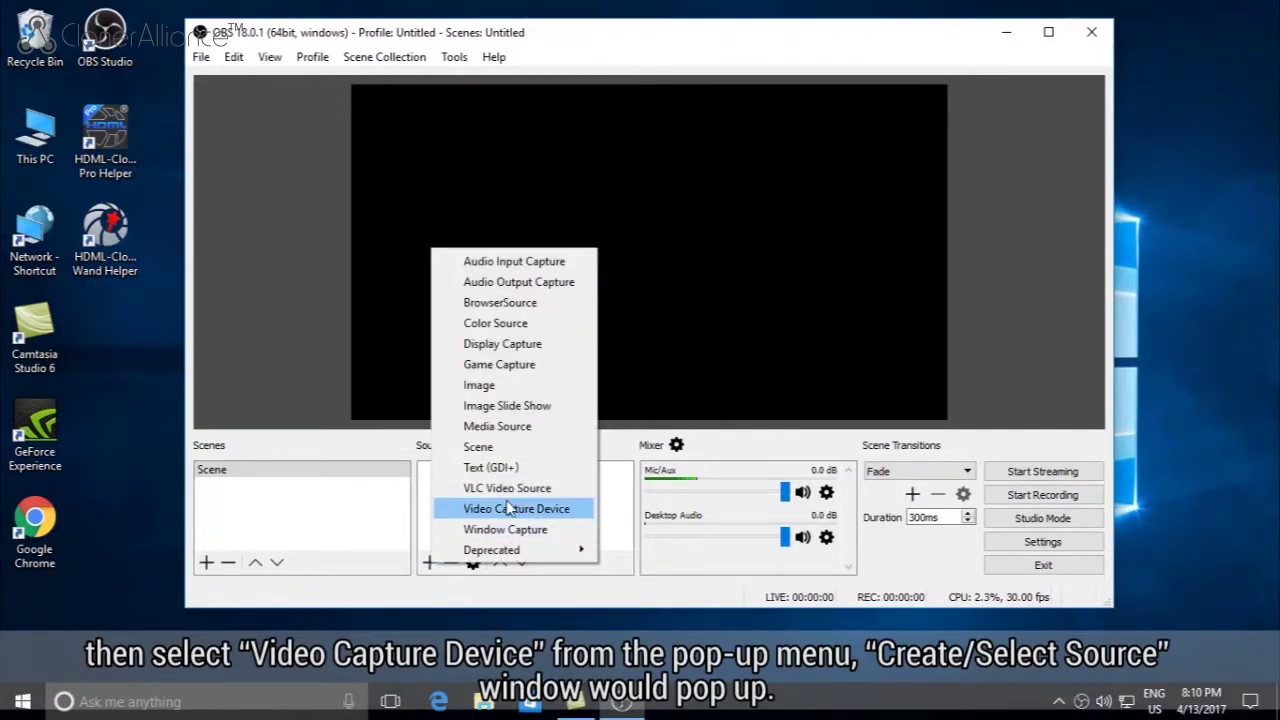
{"action": "left_click", "coordinate": [513, 509]}
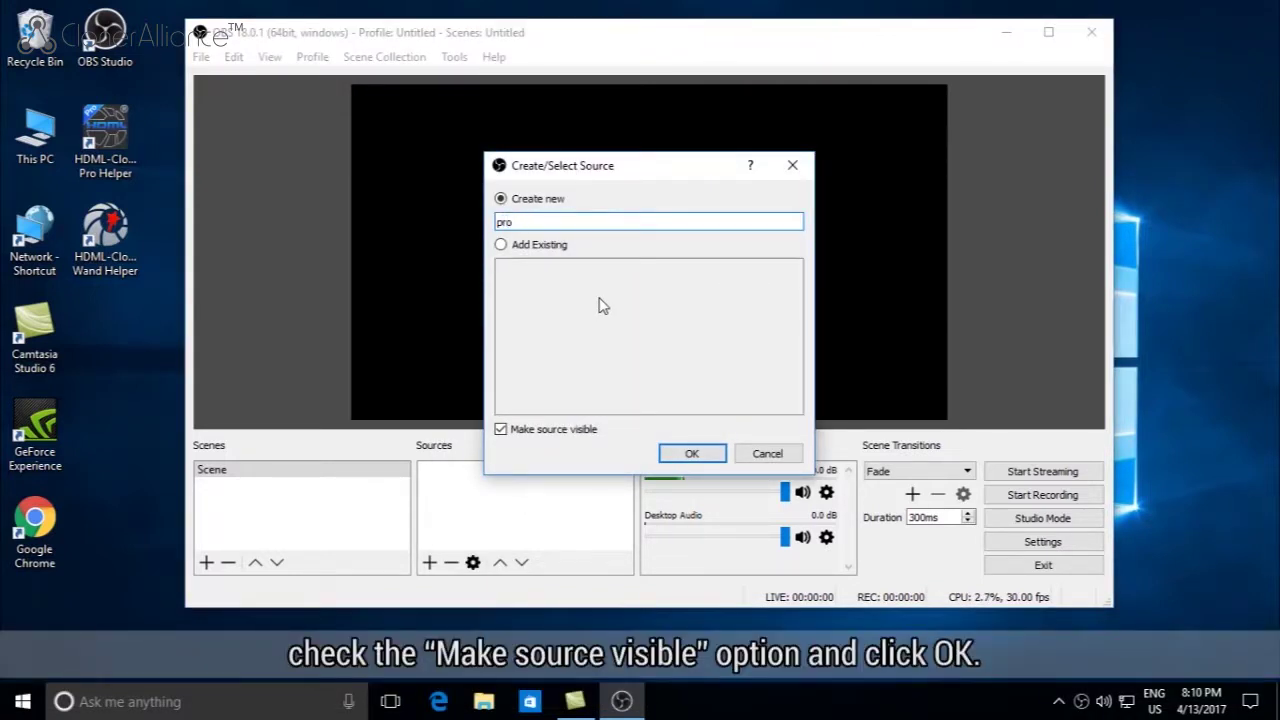
{"action": "left_click", "coordinate": [692, 454]}
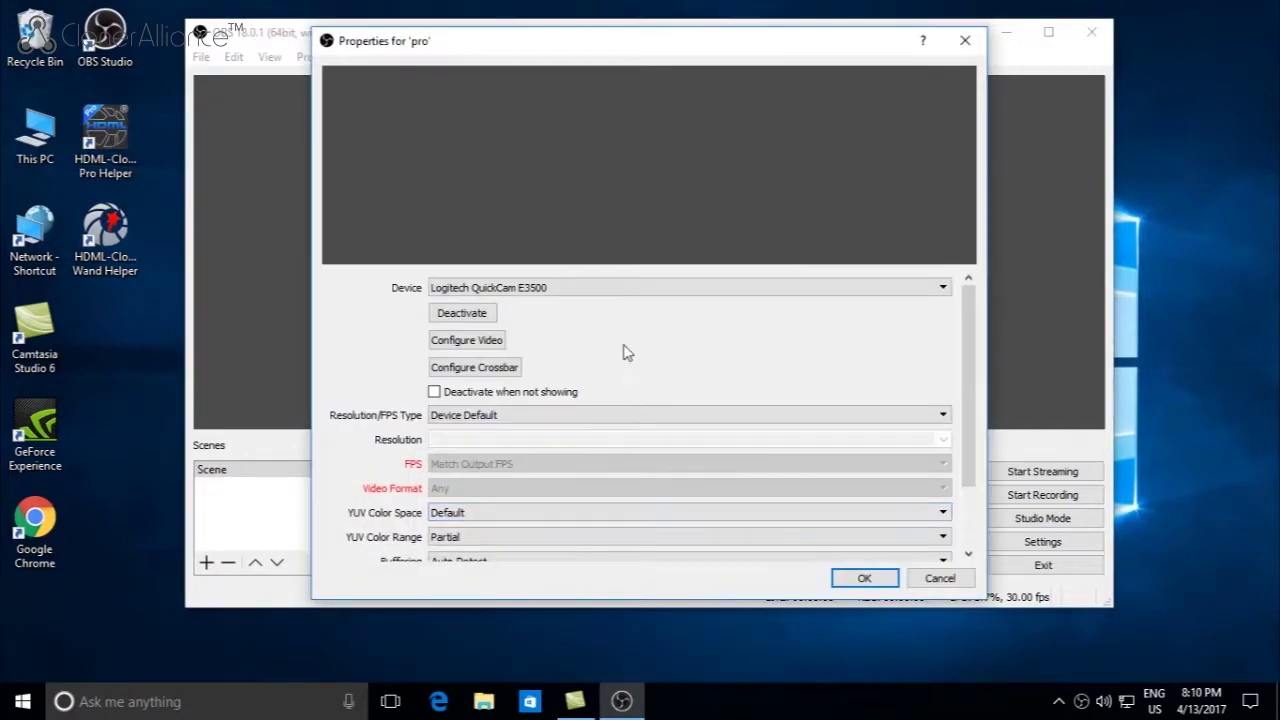
Set pro to the HDML-Cloner Box Device with Output desktop audio (DirectSound)
{"action": "left_click", "coordinate": [634, 287]}
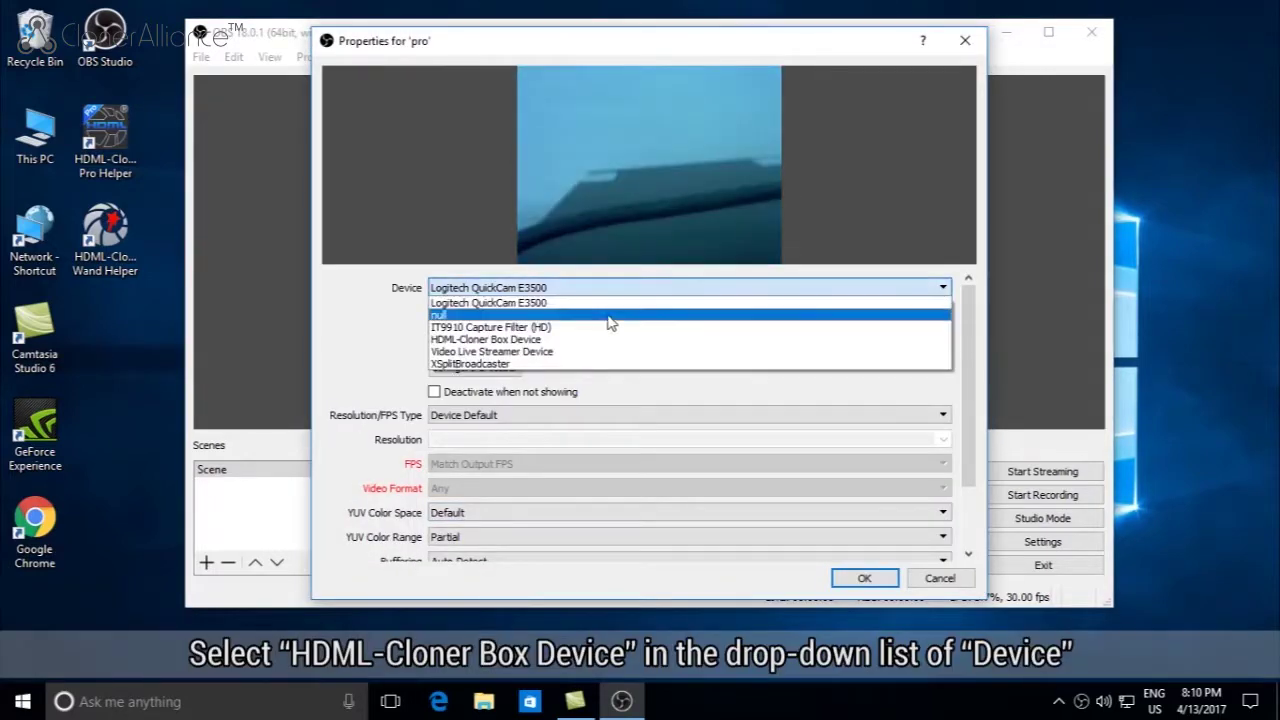
{"action": "left_click", "coordinate": [551, 341]}
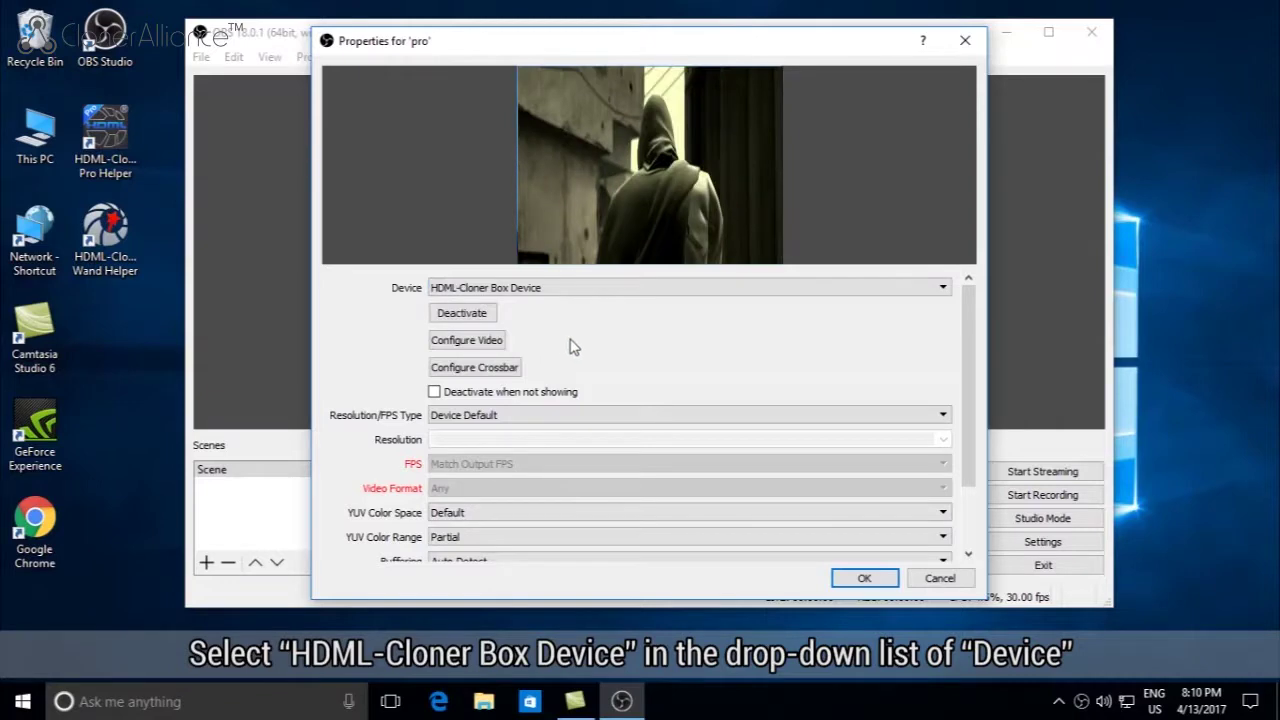
{"action": "scroll", "coordinate": [347, 355], "scroll_direction": "down", "scroll_amount": 3}
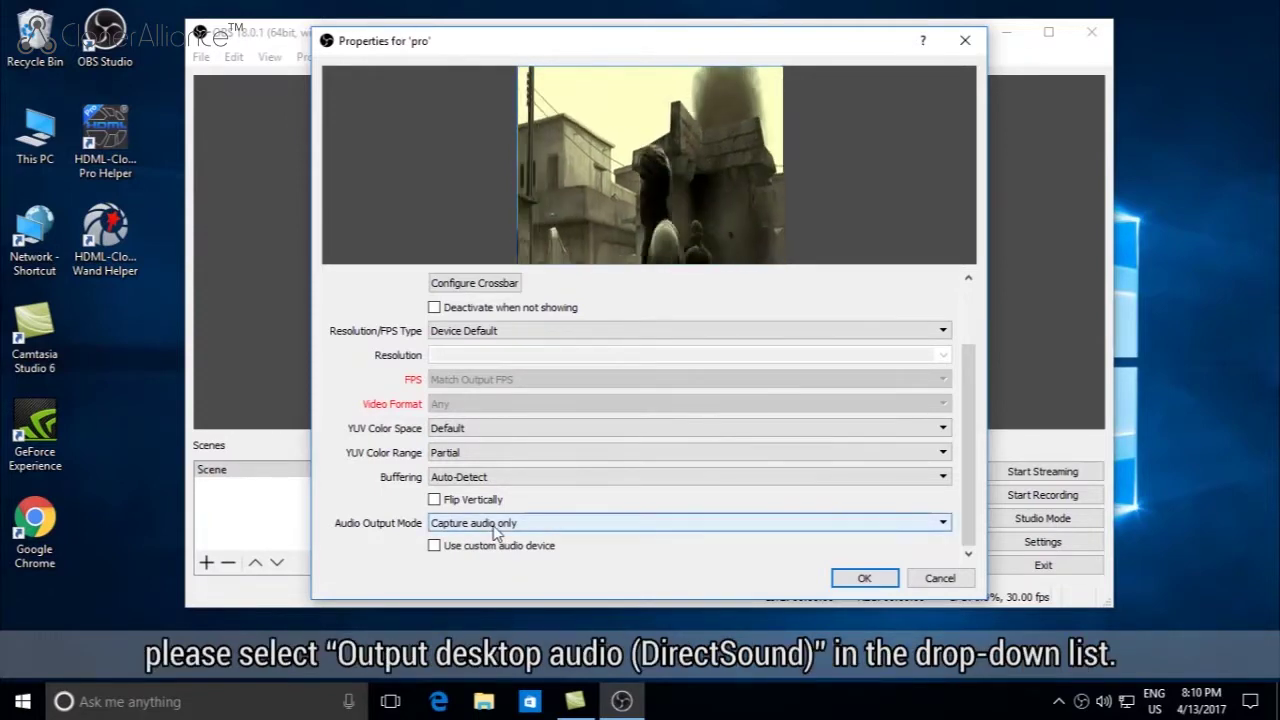
{"action": "left_click", "coordinate": [452, 523]}
{"action": "left_click", "coordinate": [507, 550]}
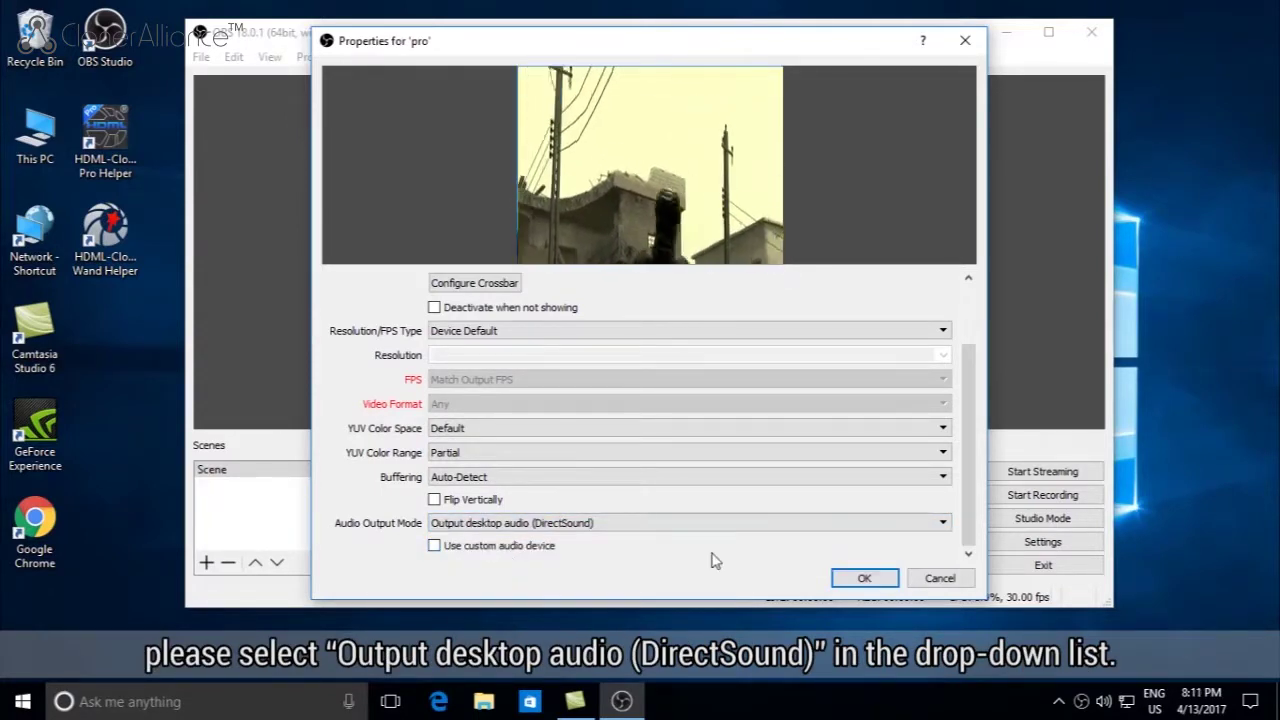
{"action": "left_click", "coordinate": [864, 580]}
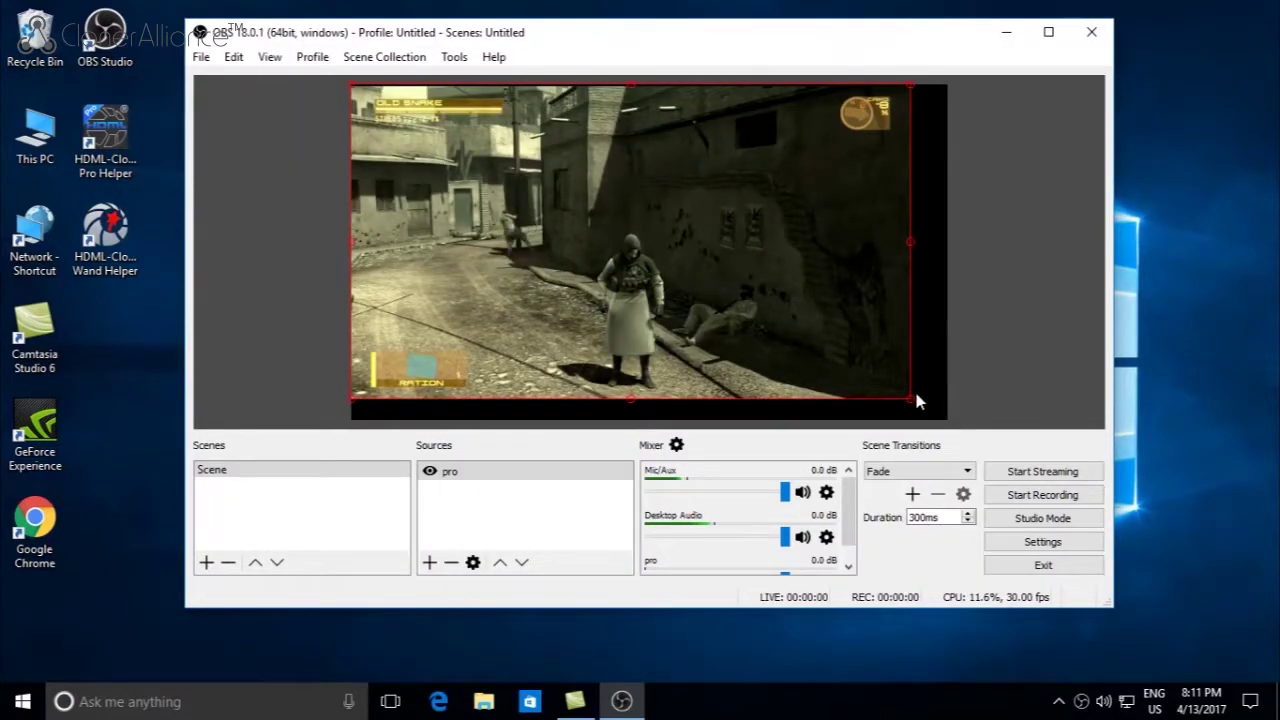
Enlarge the pro feed to fill the canvas and add a Video Capture Device source named 'wand'
{"action": "left_click_drag", "start_coordinate": [909, 400], "coordinate": [946, 412]}
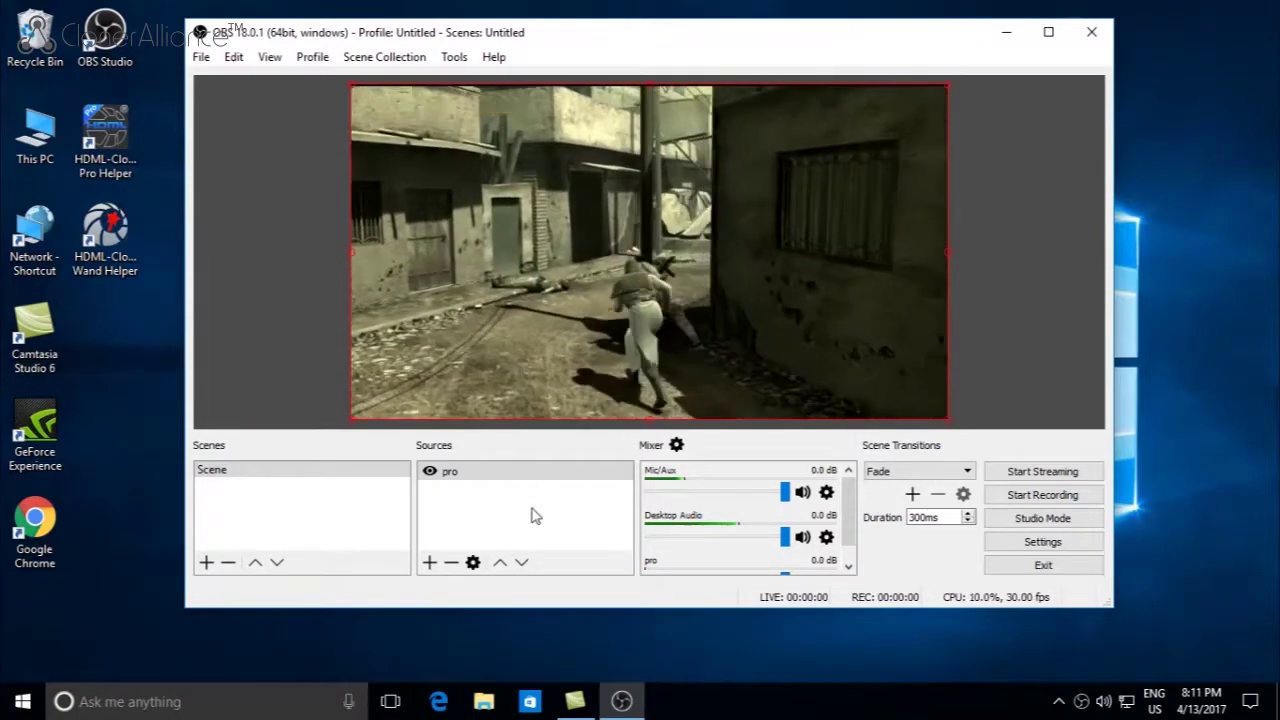
{"action": "left_click", "coordinate": [430, 563]}
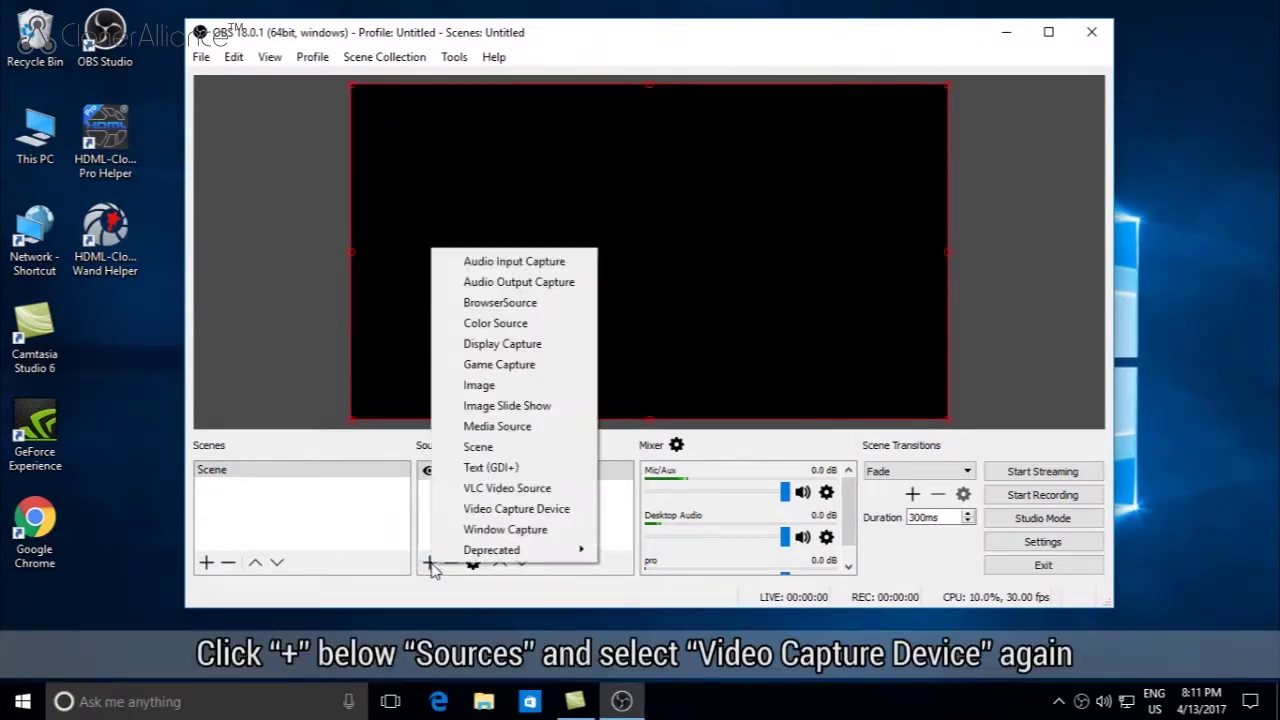
{"action": "left_click", "coordinate": [513, 509]}
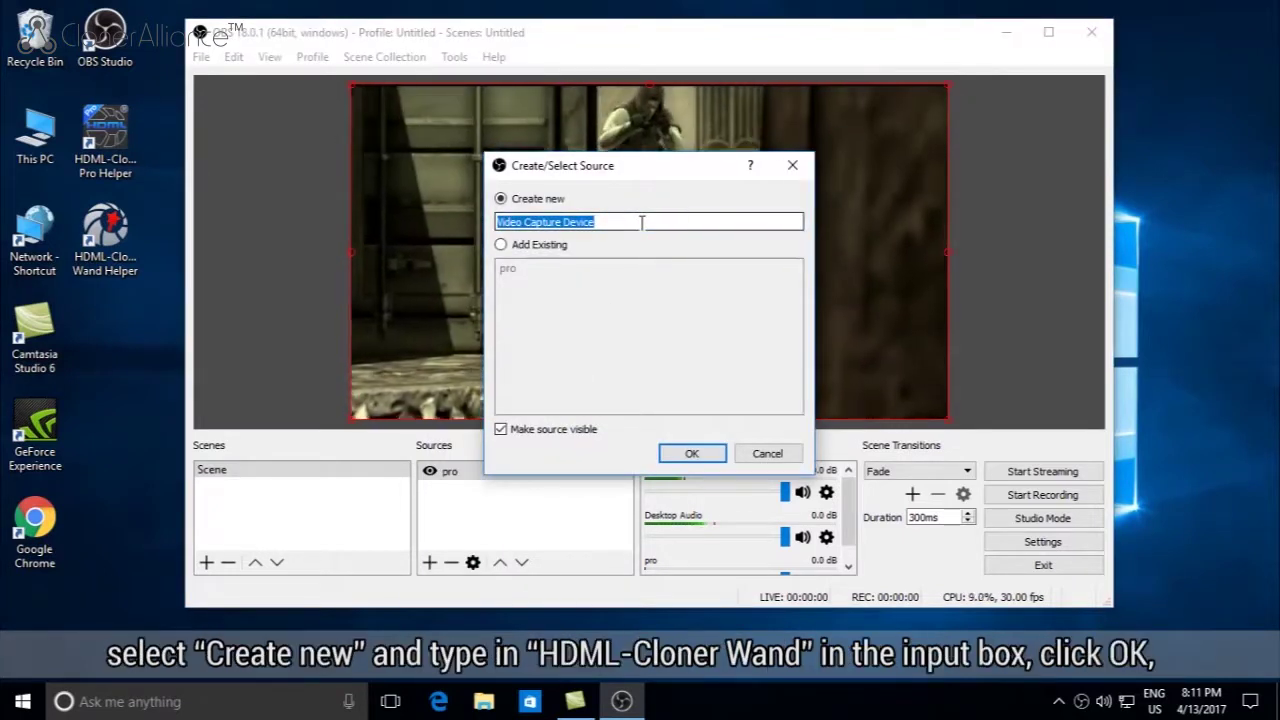
{"action": "type", "text": "wan"}
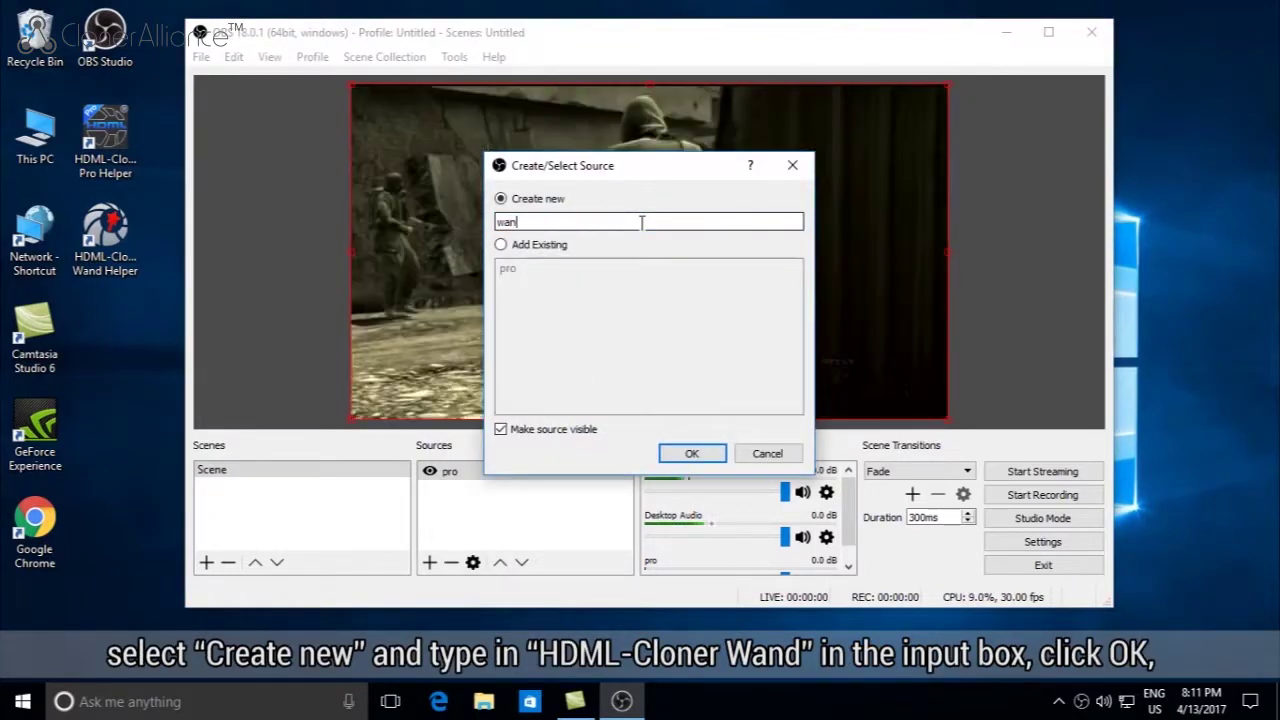
{"action": "type", "text": "d"}
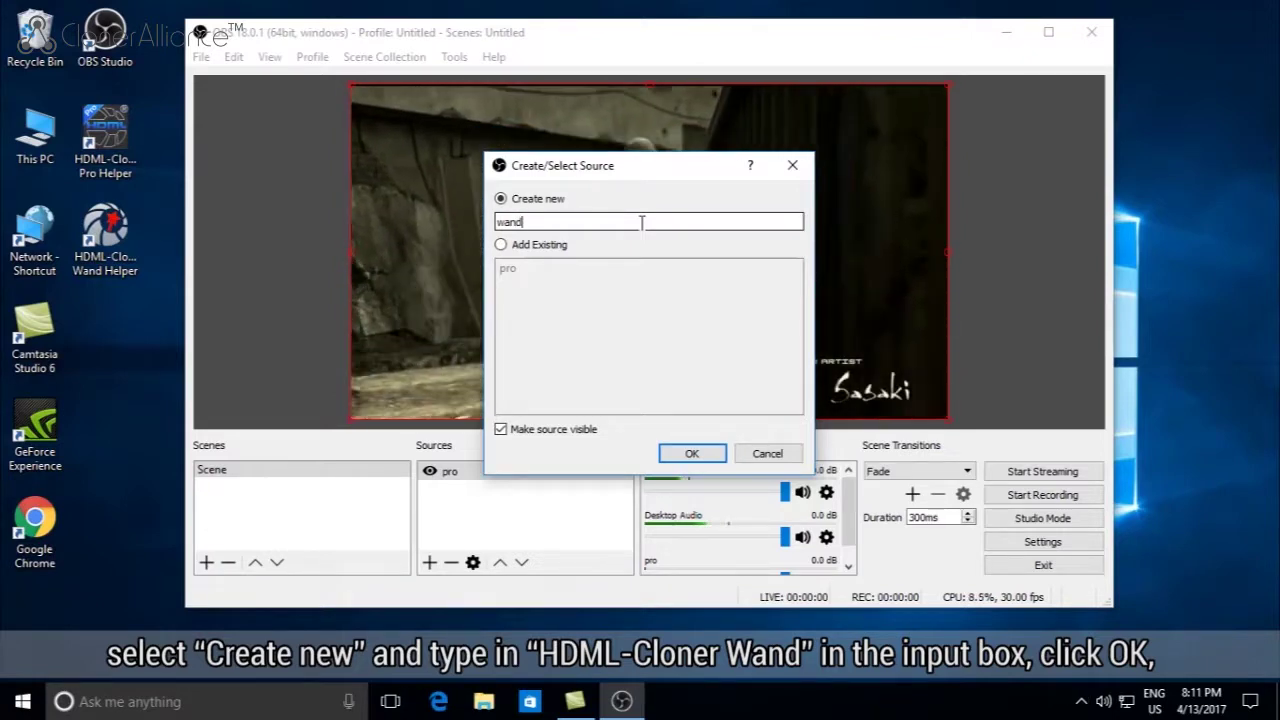
{"action": "left_click", "coordinate": [690, 455]}
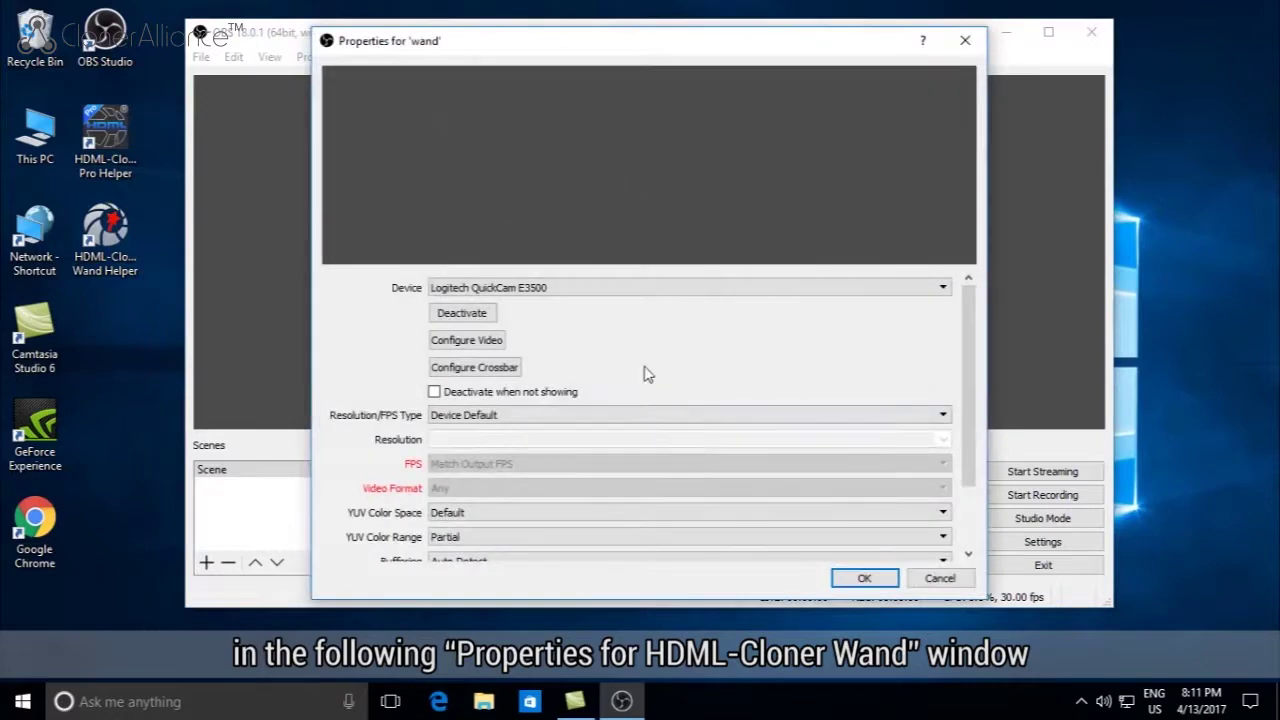
{"action": "left_click", "coordinate": [654, 287]}
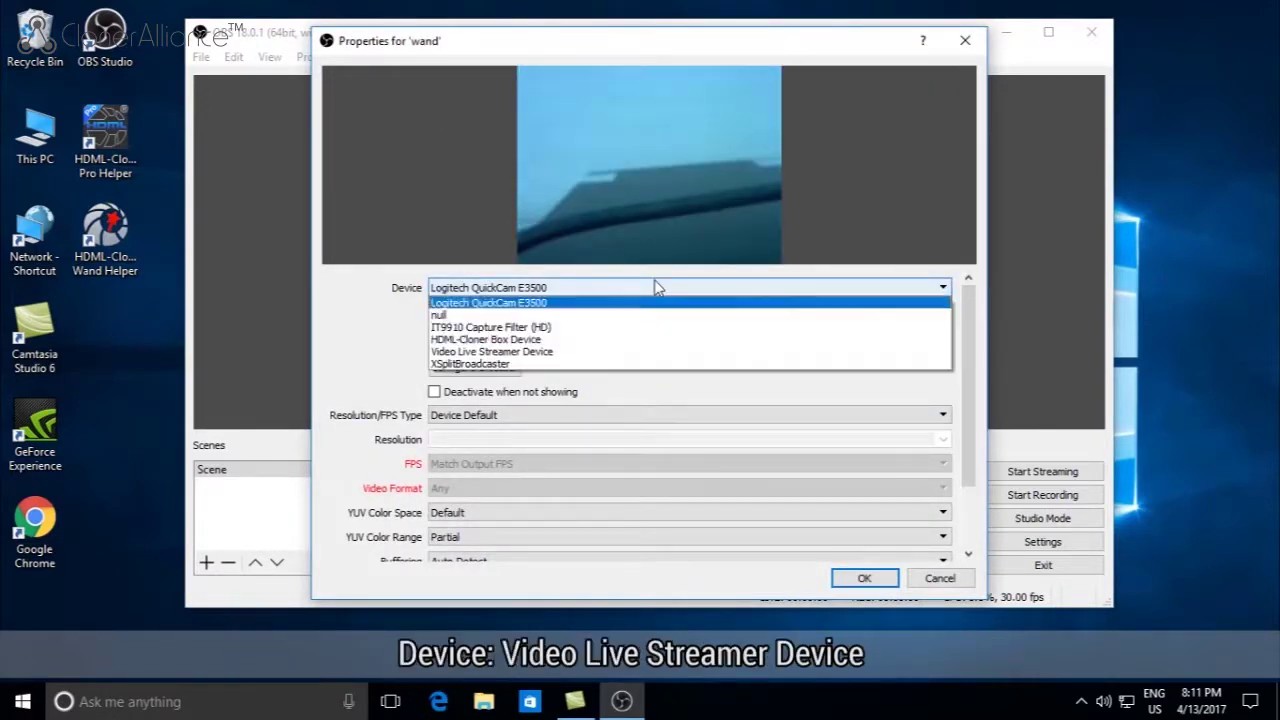
Set wand to Video Live Streamer Device, custom 1920x1080 resolution, and desktop audio (DirectSound)
{"action": "left_click", "coordinate": [575, 355]}
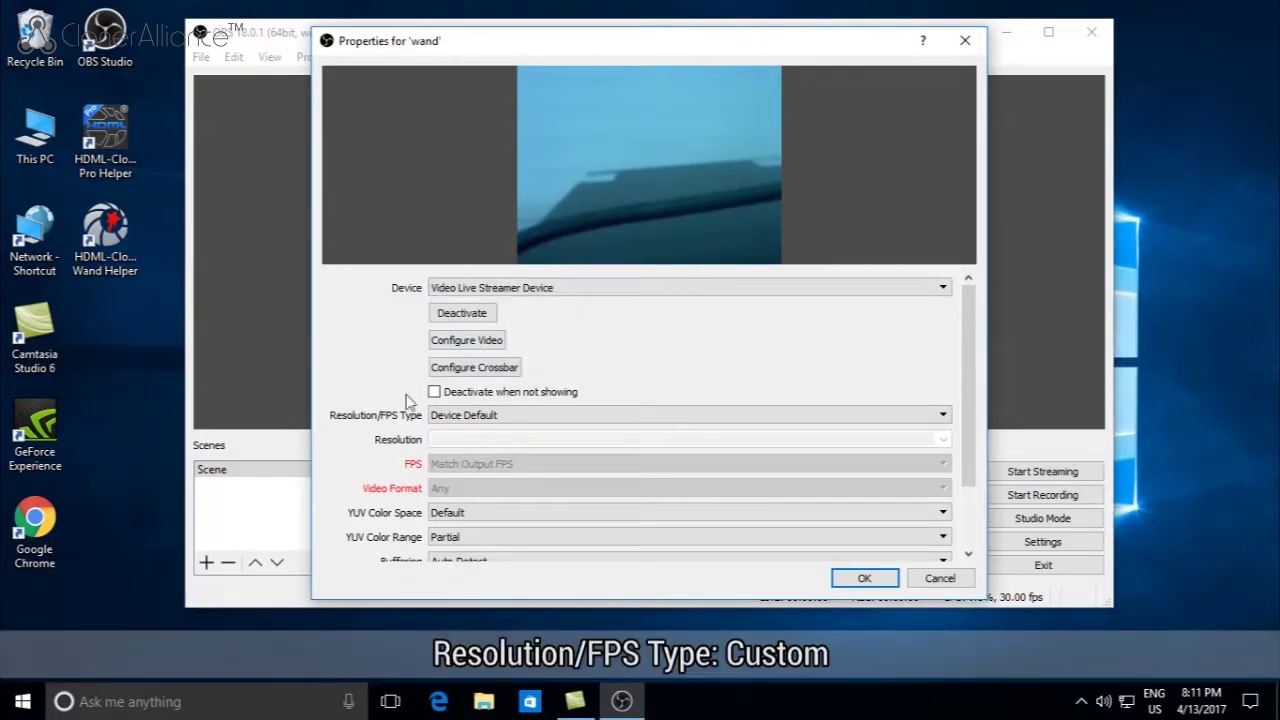
{"action": "left_click", "coordinate": [928, 421]}
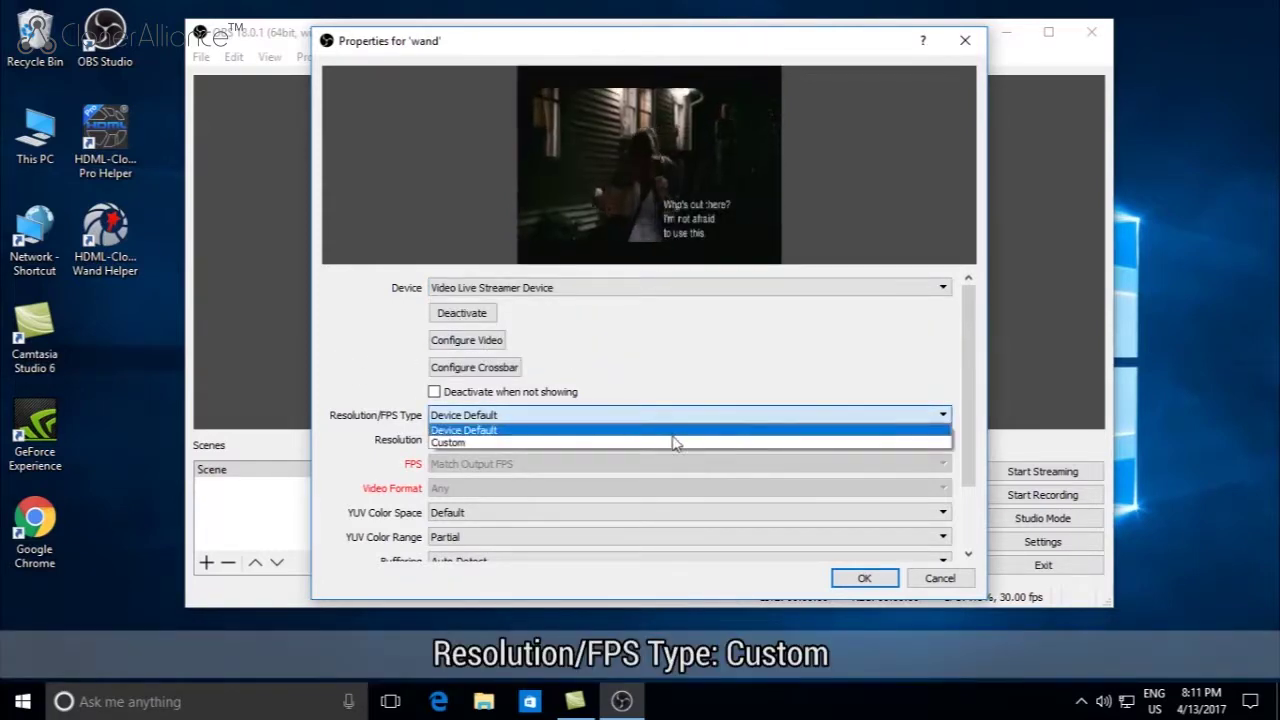
{"action": "left_click", "coordinate": [666, 441]}
{"action": "left_click", "coordinate": [943, 439]}
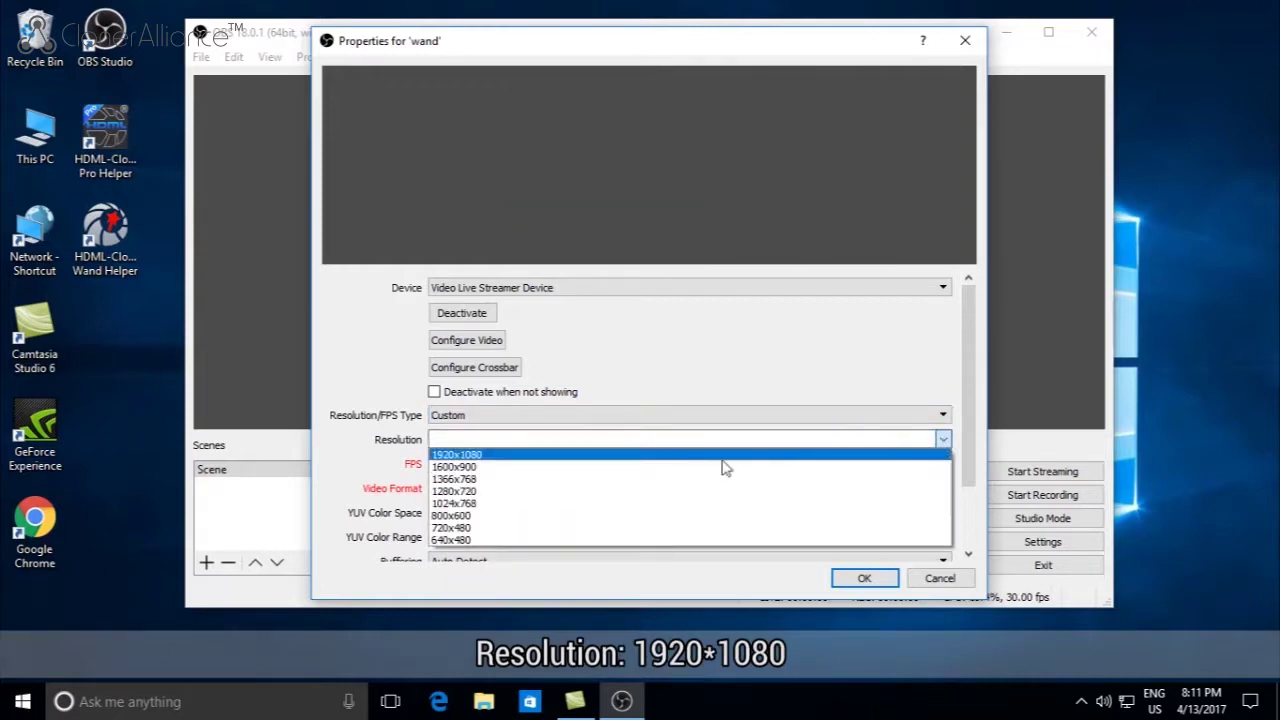
{"action": "left_click", "coordinate": [594, 458]}
{"action": "scroll", "coordinate": [343, 476], "scroll_direction": "down", "scroll_amount": 3}
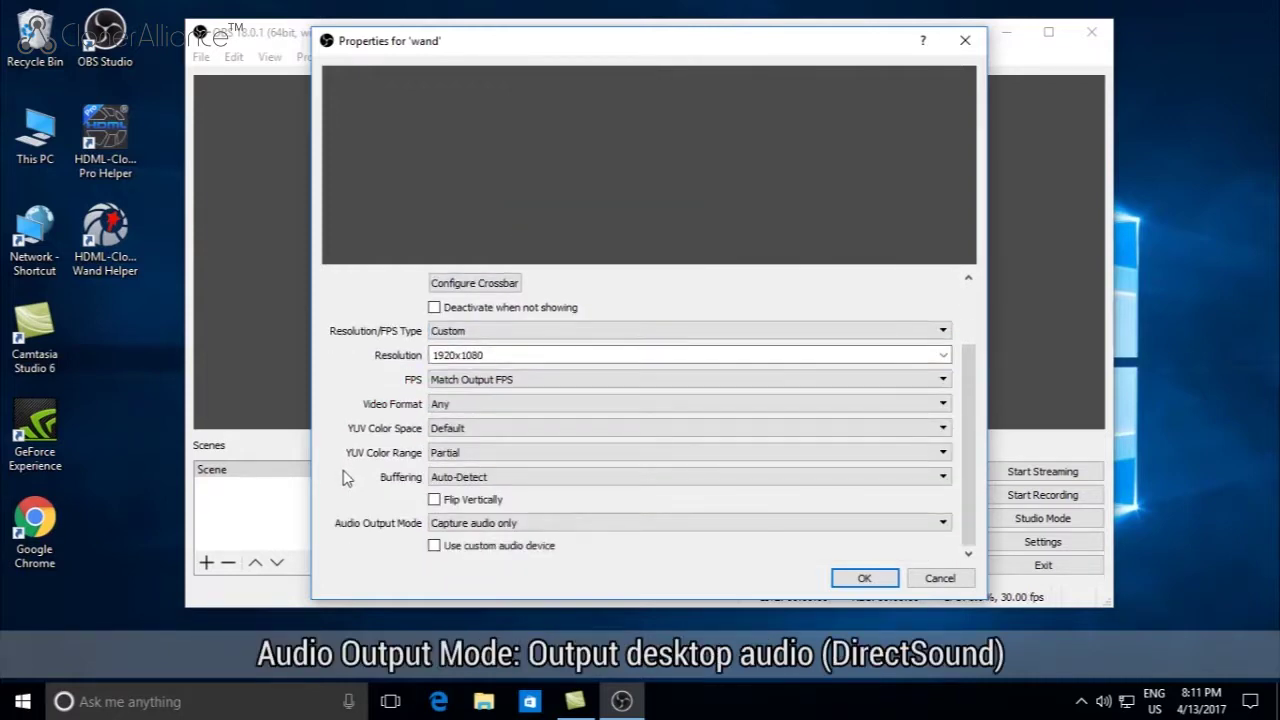
{"action": "left_click", "coordinate": [438, 525]}
{"action": "left_click", "coordinate": [590, 546]}
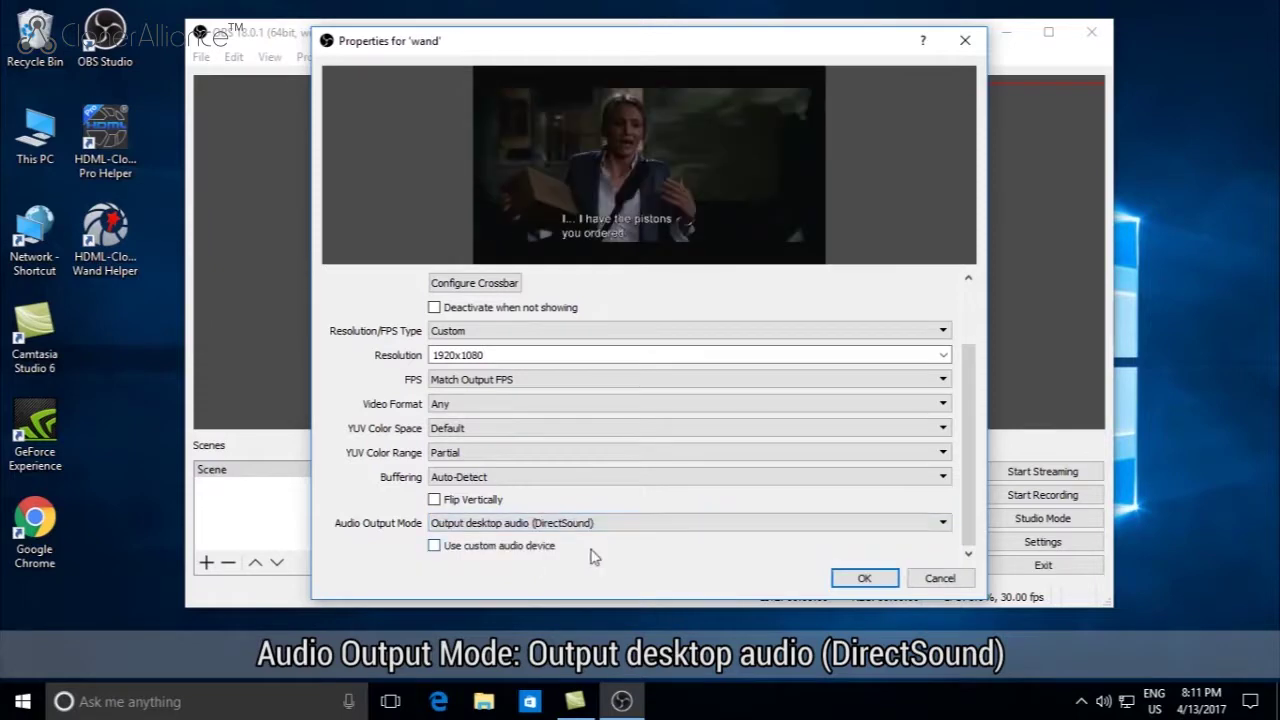
{"action": "left_click", "coordinate": [860, 579]}
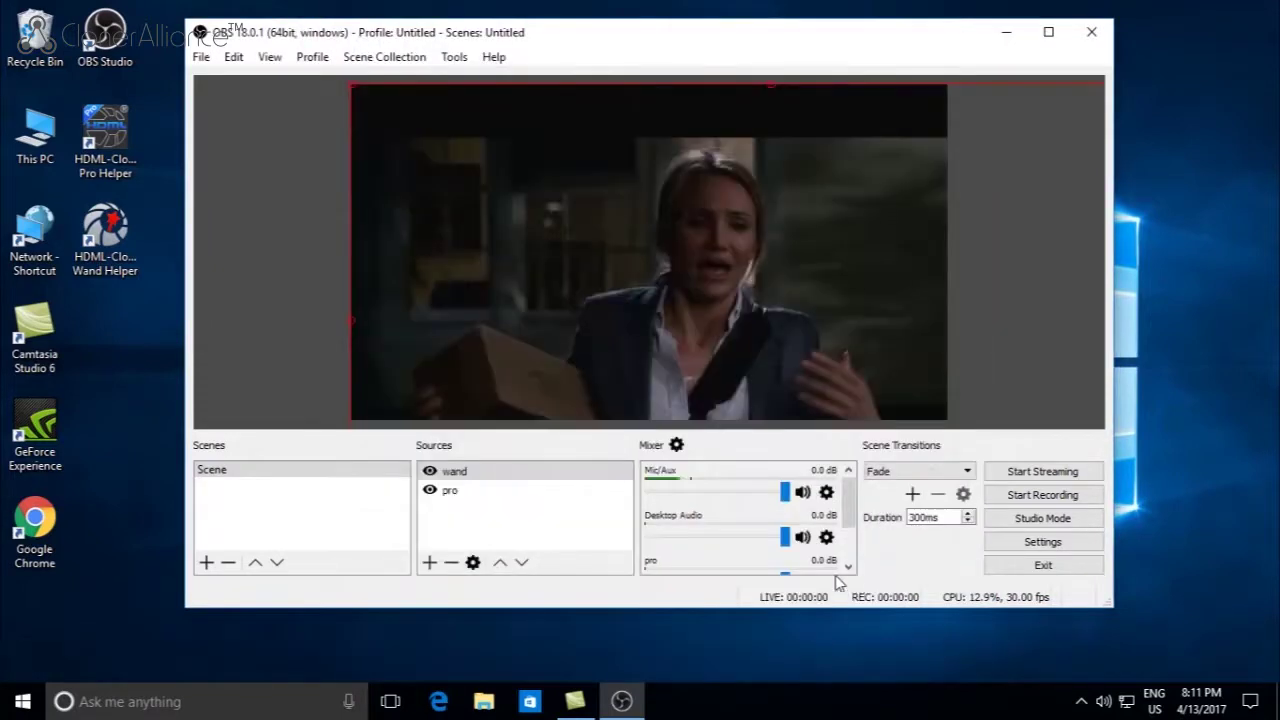
Fit wand to screen, shrink it into a lower-right inset, and start recording
{"action": "right_click", "coordinate": [573, 272]}
{"action": "mouse_move", "coordinate": [659, 481]}
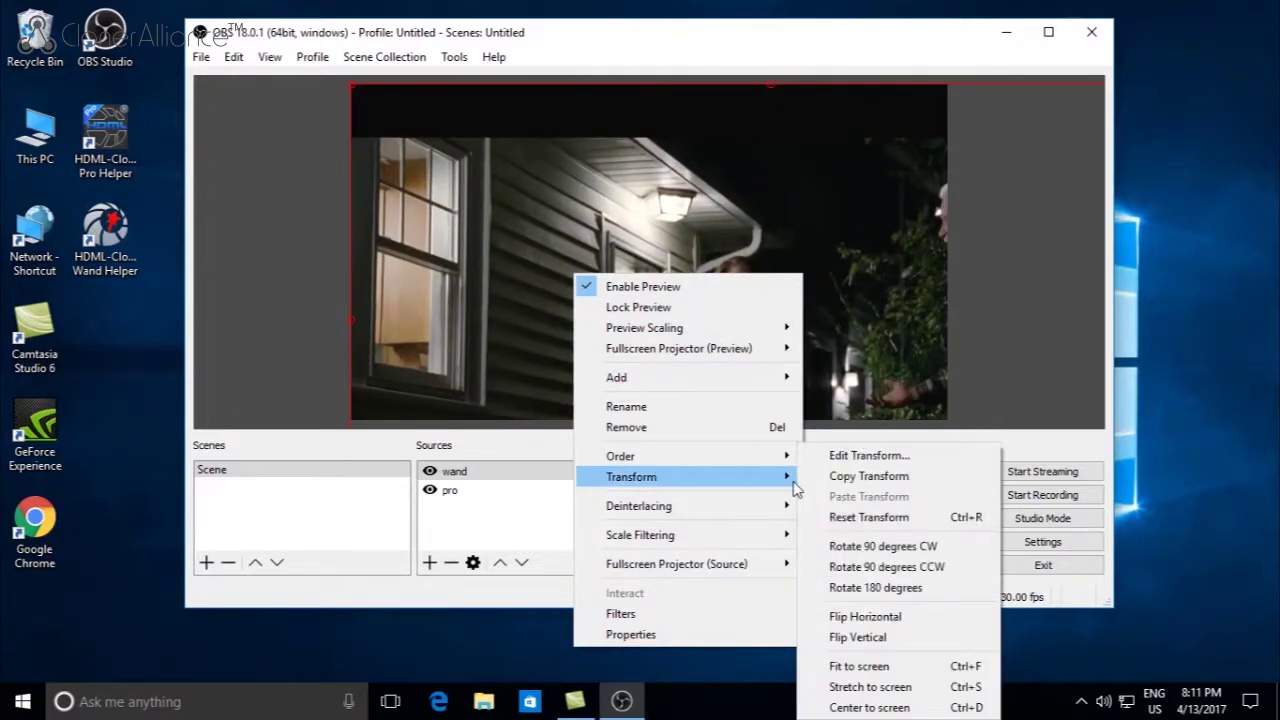
{"action": "left_click", "coordinate": [885, 667]}
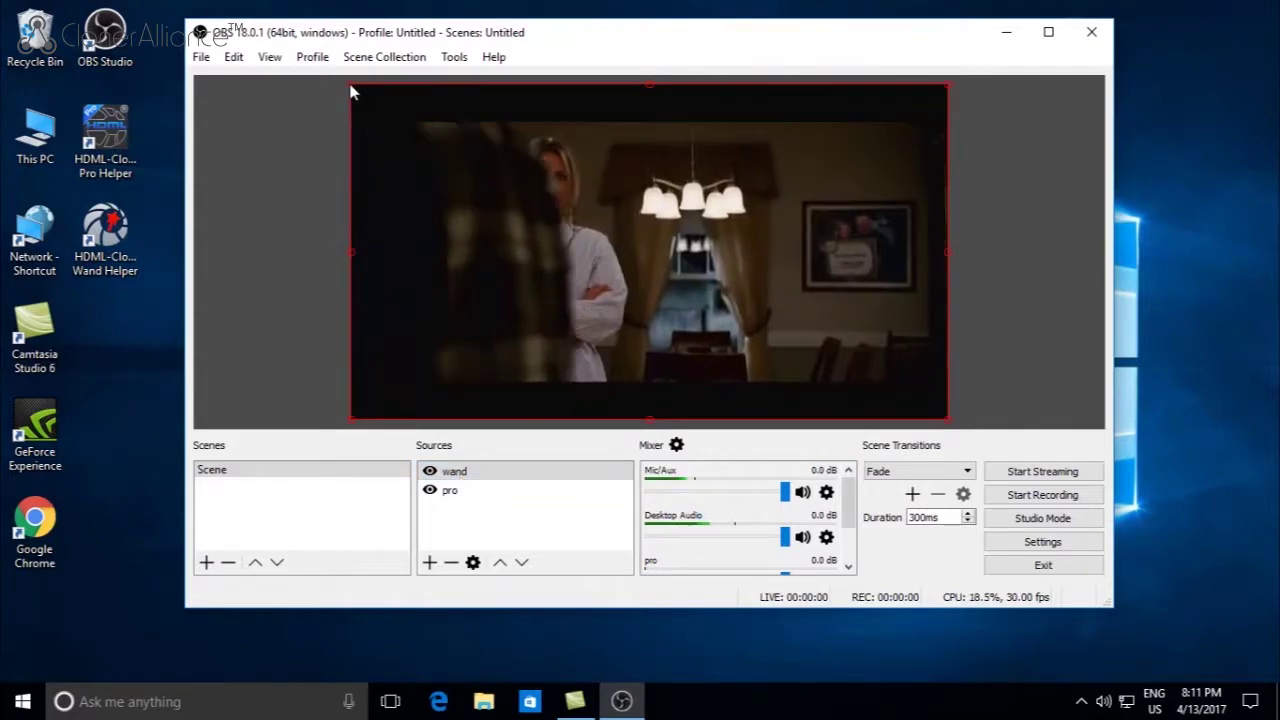
{"action": "left_click_drag", "start_coordinate": [350, 90], "coordinate": [725, 298]}
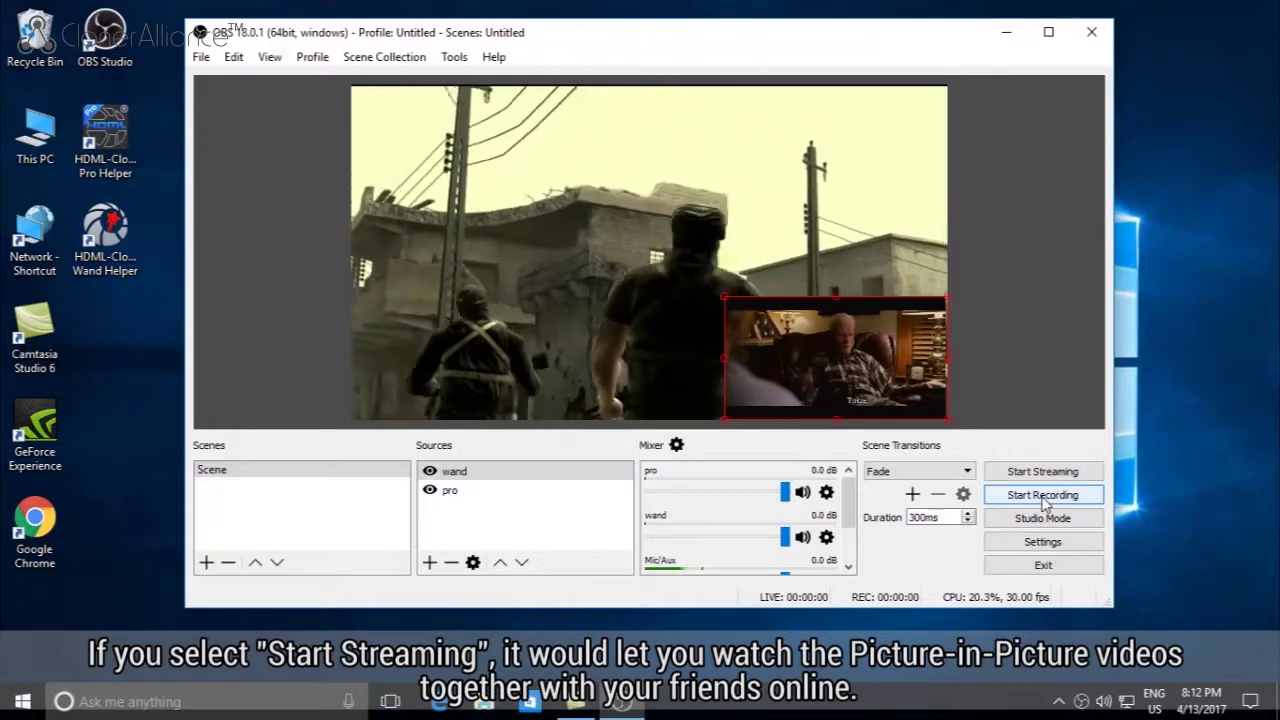
{"action": "left_click", "coordinate": [1045, 497]}
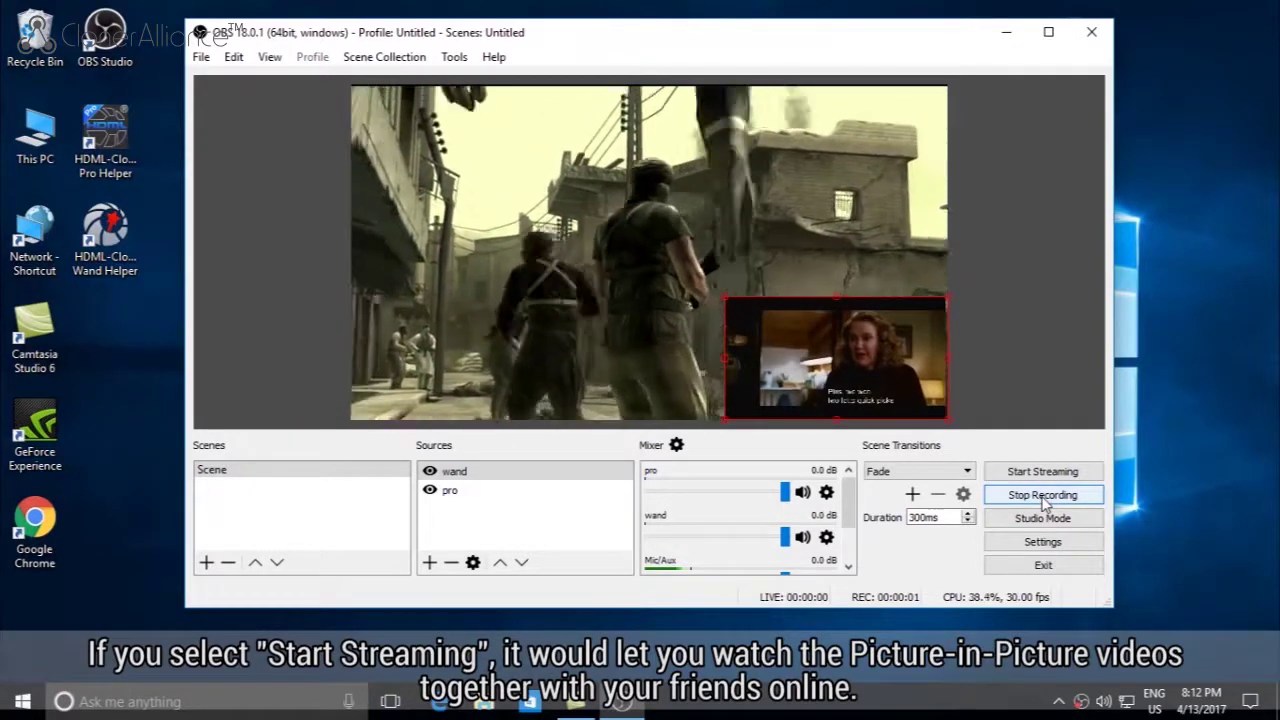